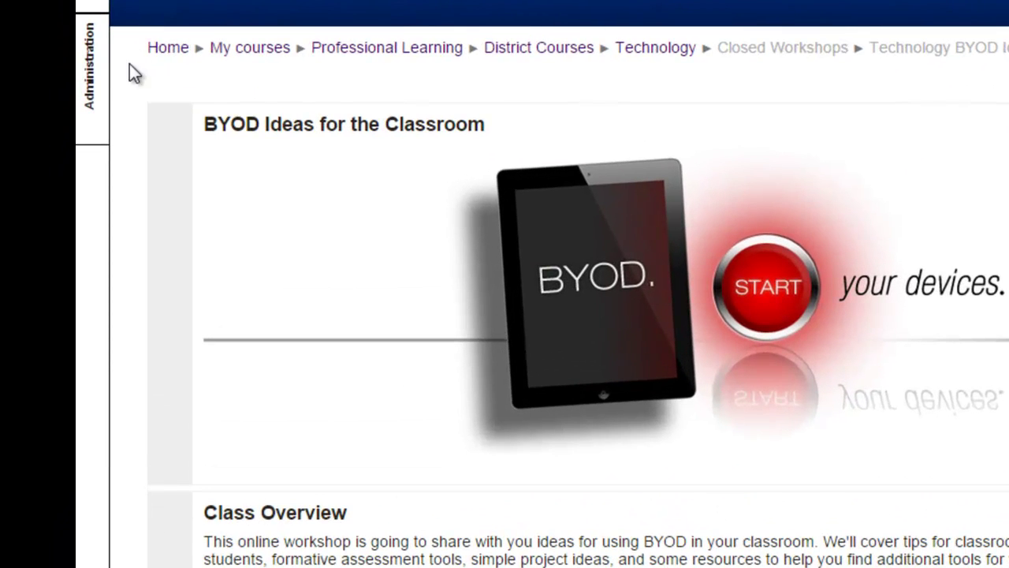
Change the BYOD course format to Folder View in the course settings and save
mouse_move(92, 82)
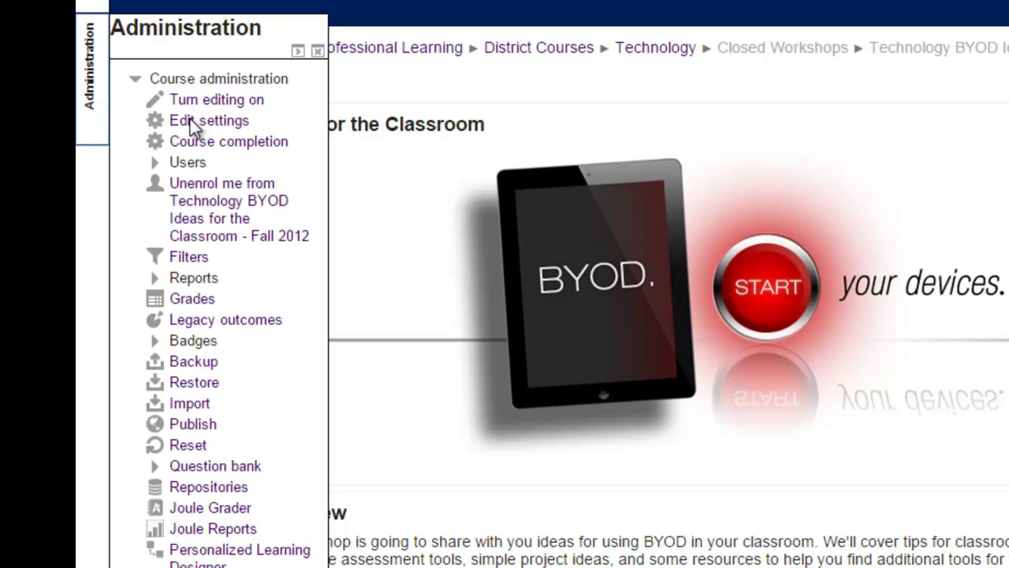
left_click(192, 128)
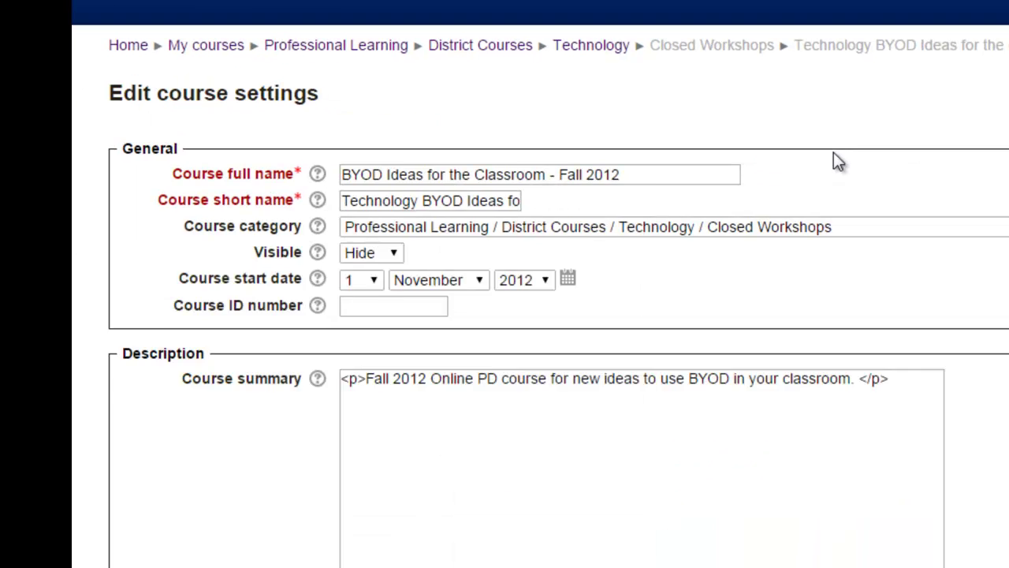
scroll(702, 282, "down", 5)
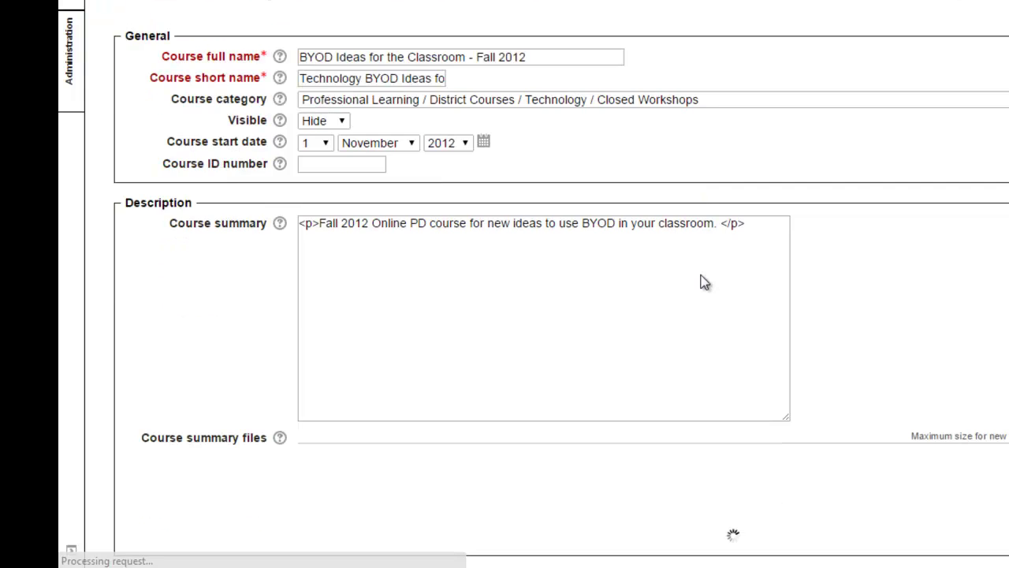
scroll(704, 282, "down", 3)
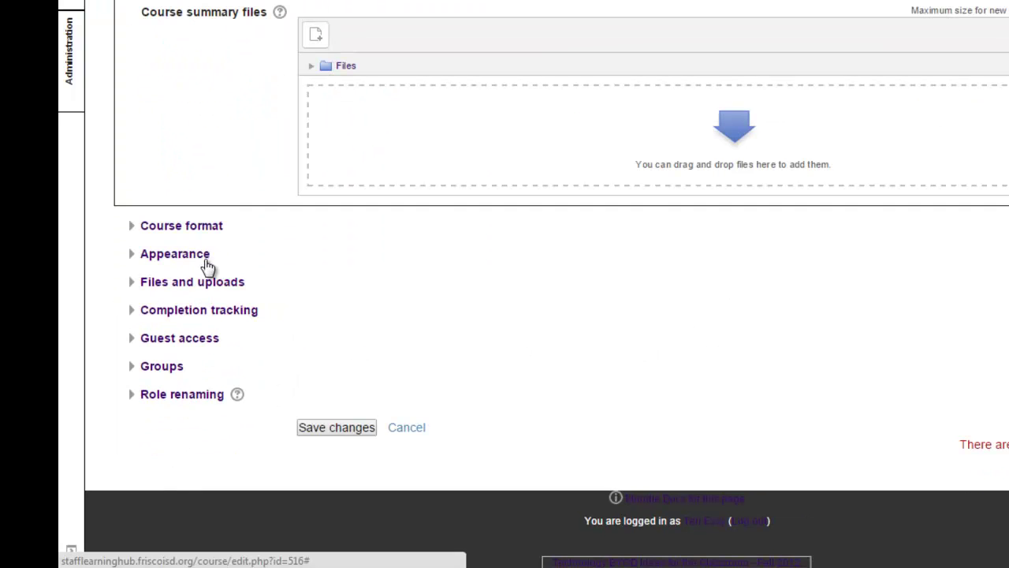
left_click(156, 230)
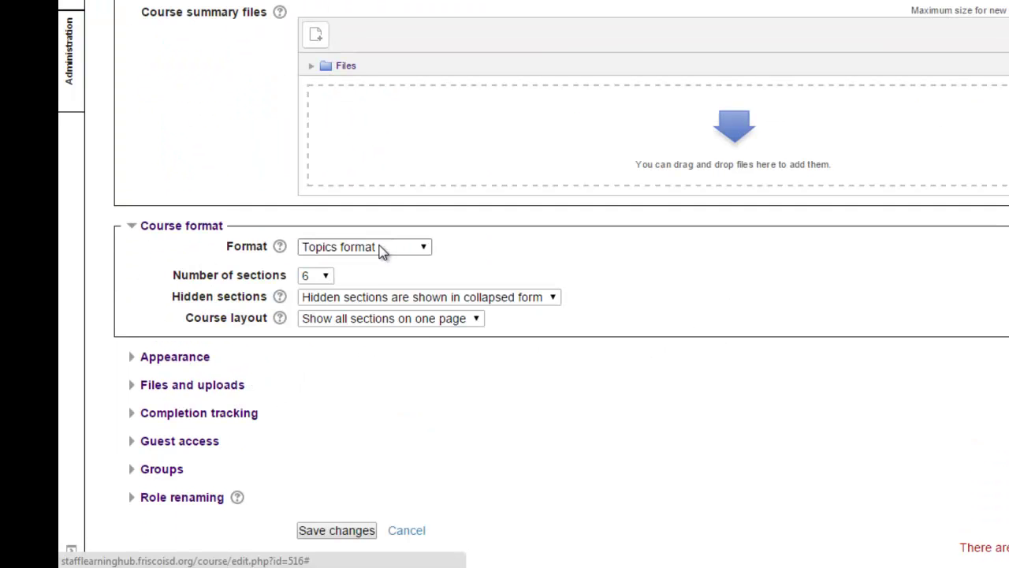
left_click(381, 248)
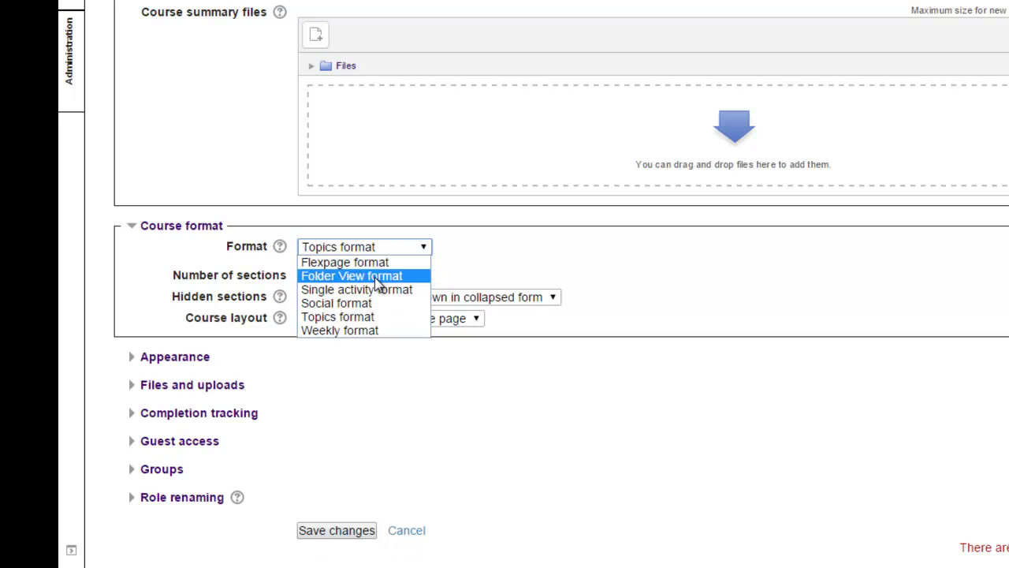
left_click(376, 278)
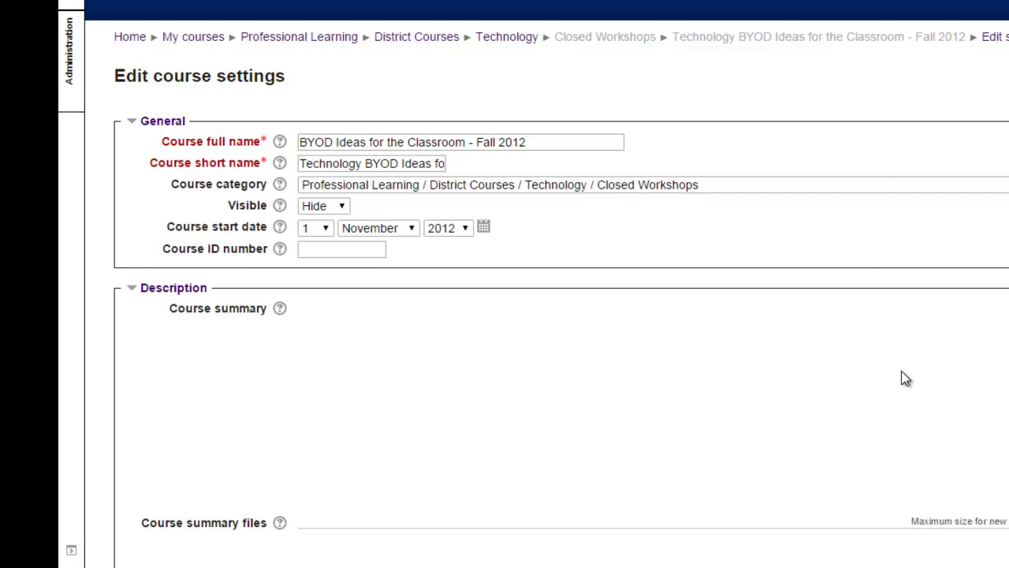
scroll(892, 367, "down", 3)
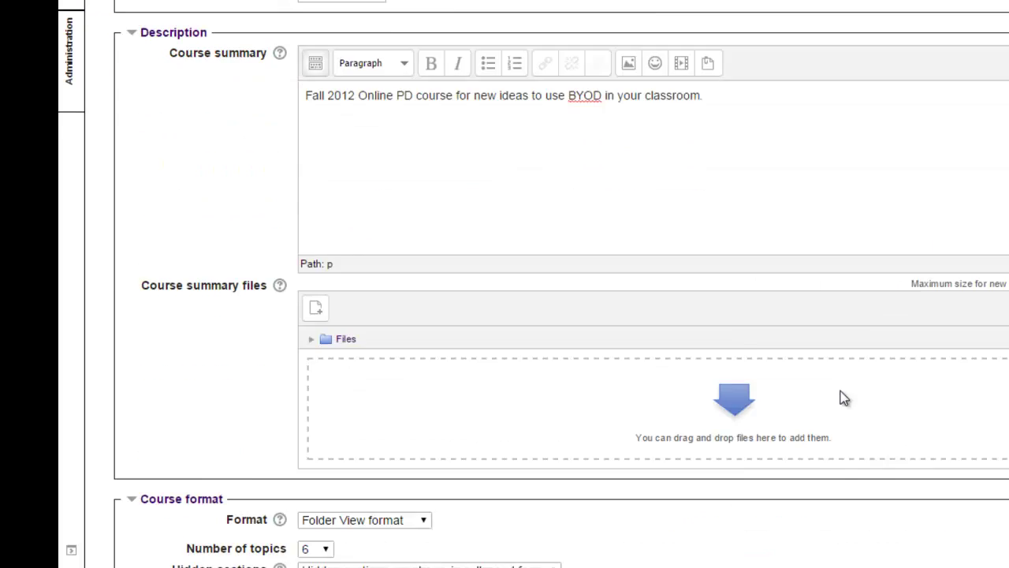
scroll(844, 398, "down", 3)
left_click(332, 530)
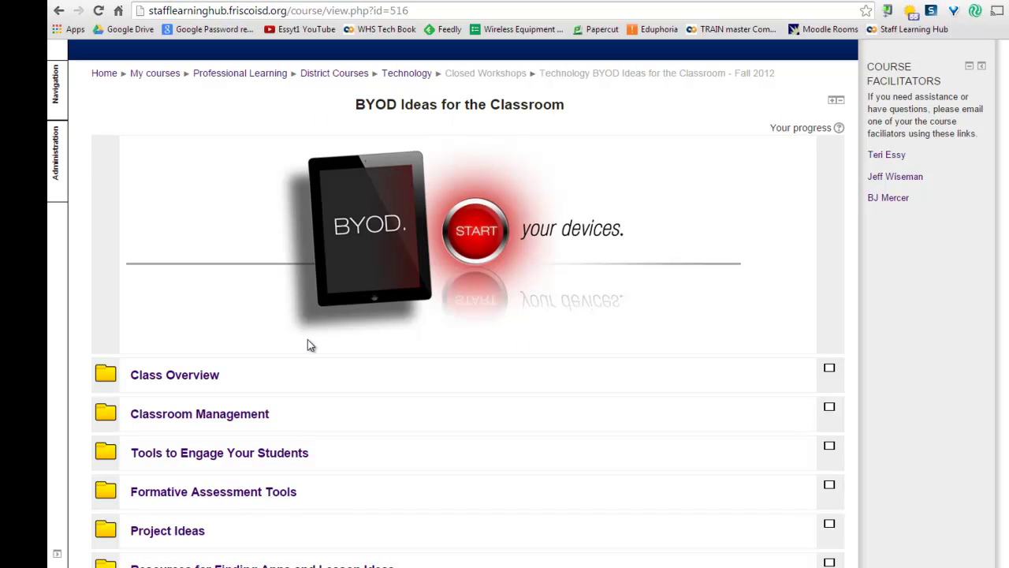
Expand the Class Overview folder, collapse it, then reopen it to show its introduction text
scroll(309, 345, "down", 1)
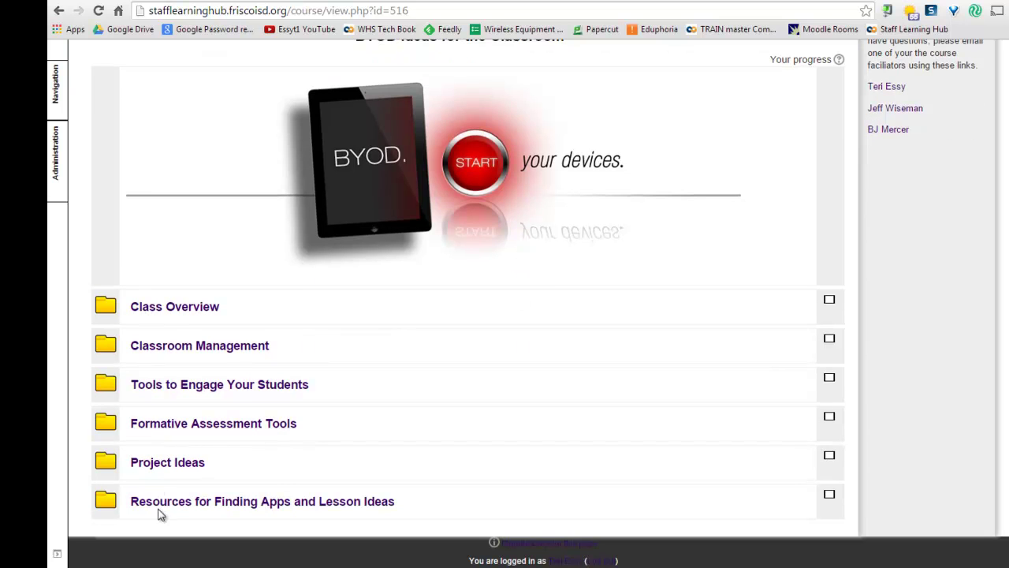
left_click(168, 309)
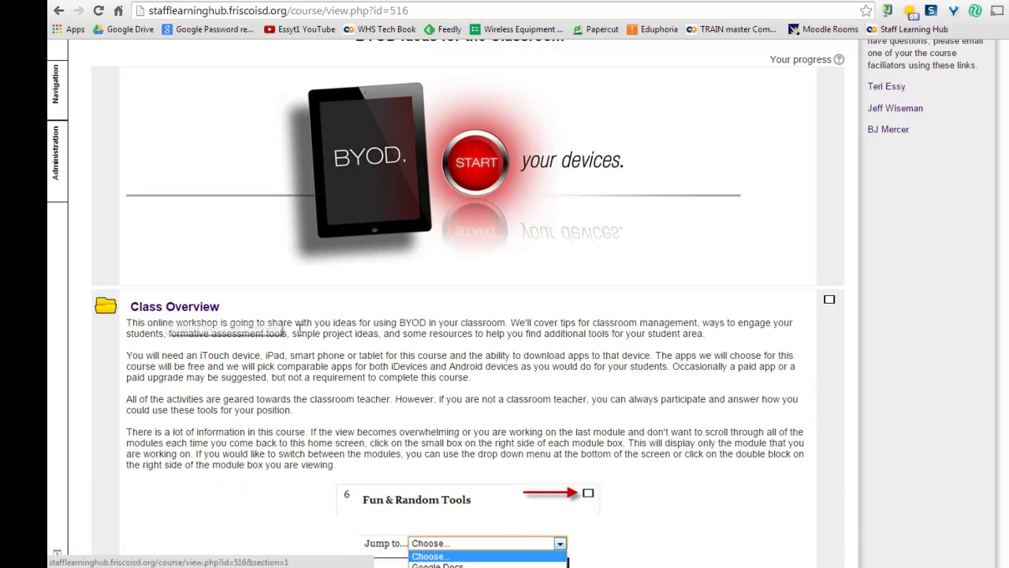
scroll(299, 329, "down", 6)
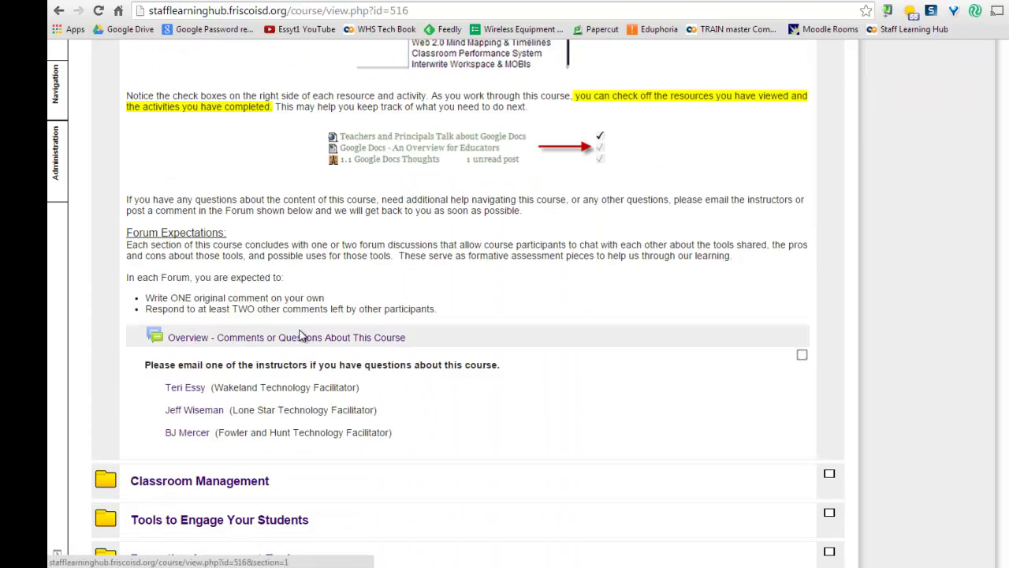
scroll(302, 335, "up", 6)
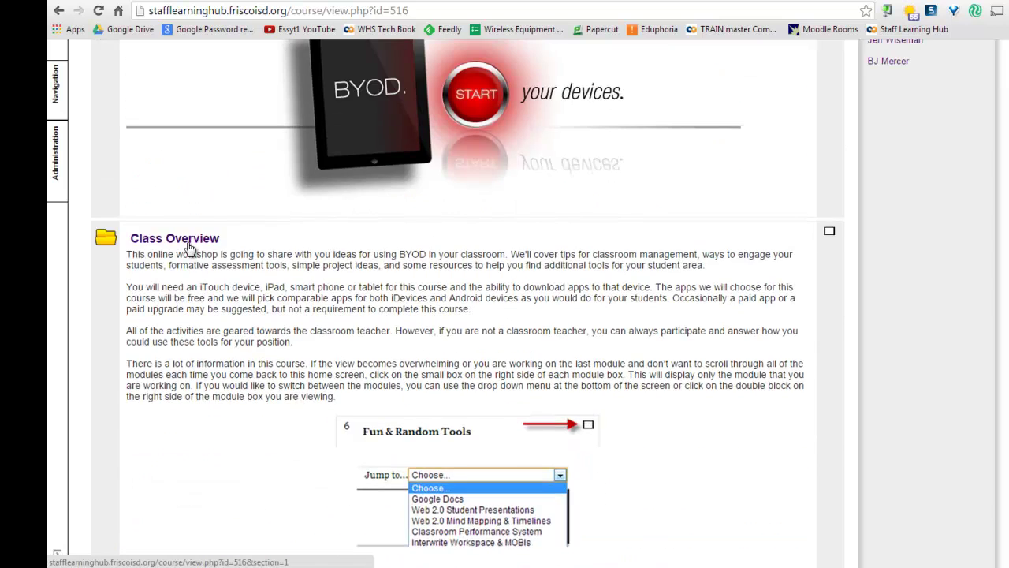
left_click(114, 244)
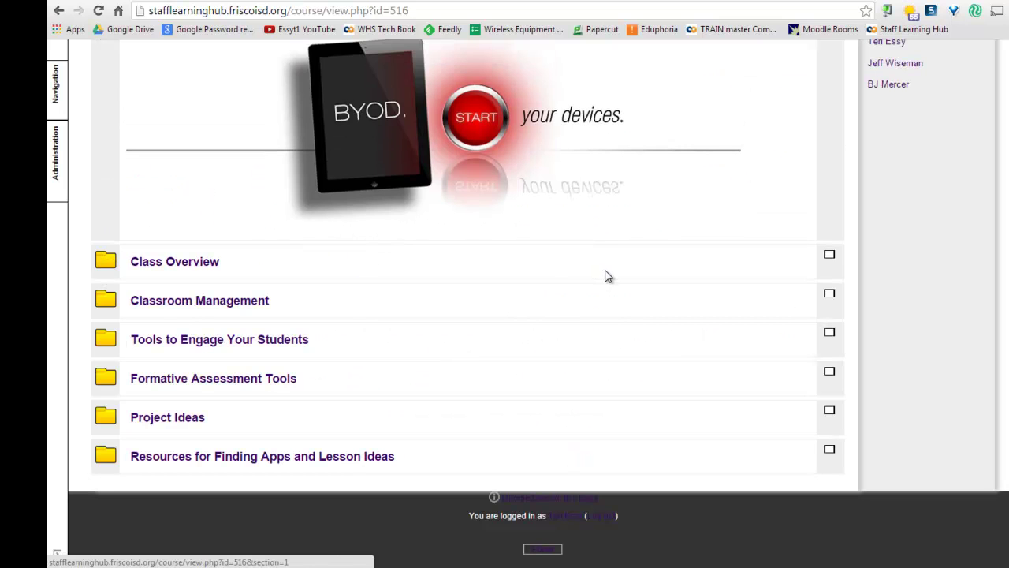
left_click(608, 276)
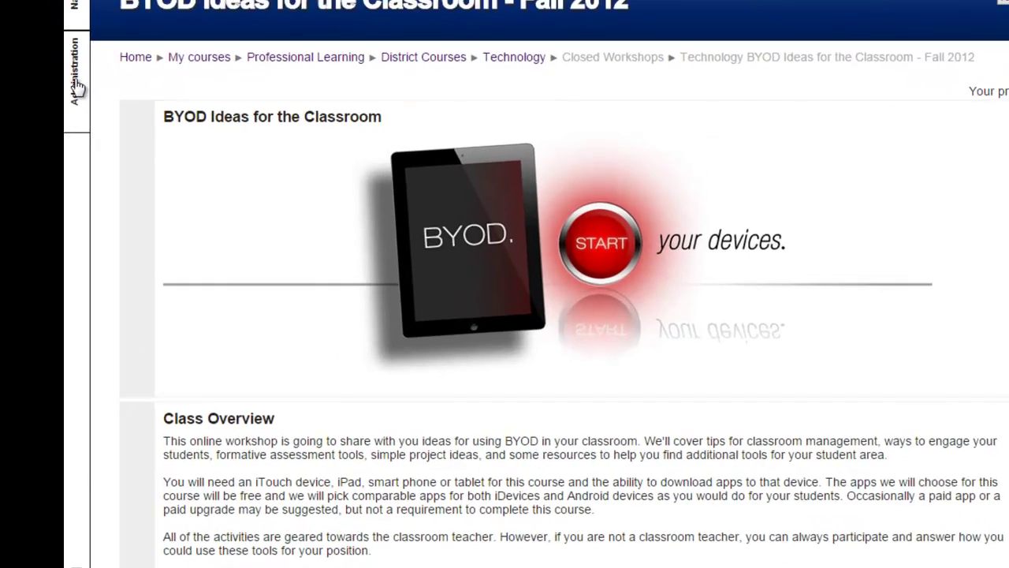
Set the course's Appearance > Force theme option to Snap and save
left_click(56, 161)
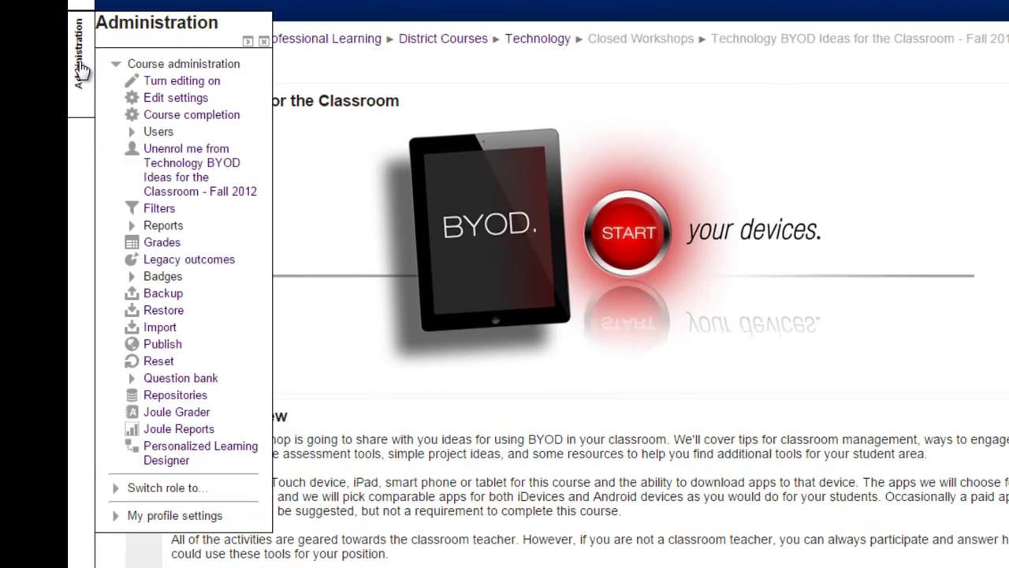
left_click(194, 99)
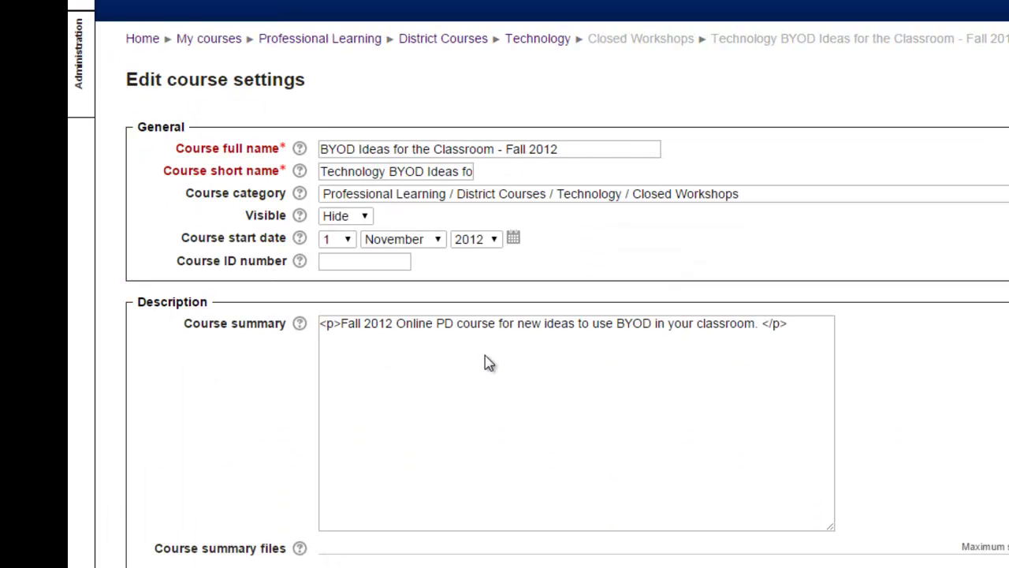
scroll(489, 363, "down", 3)
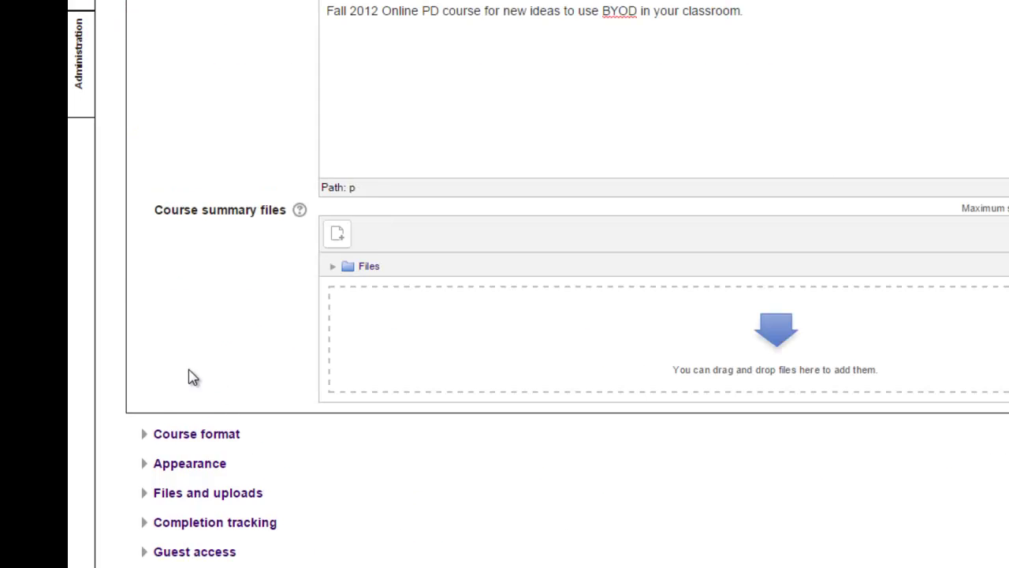
scroll(211, 408, "down", 3)
left_click(188, 249)
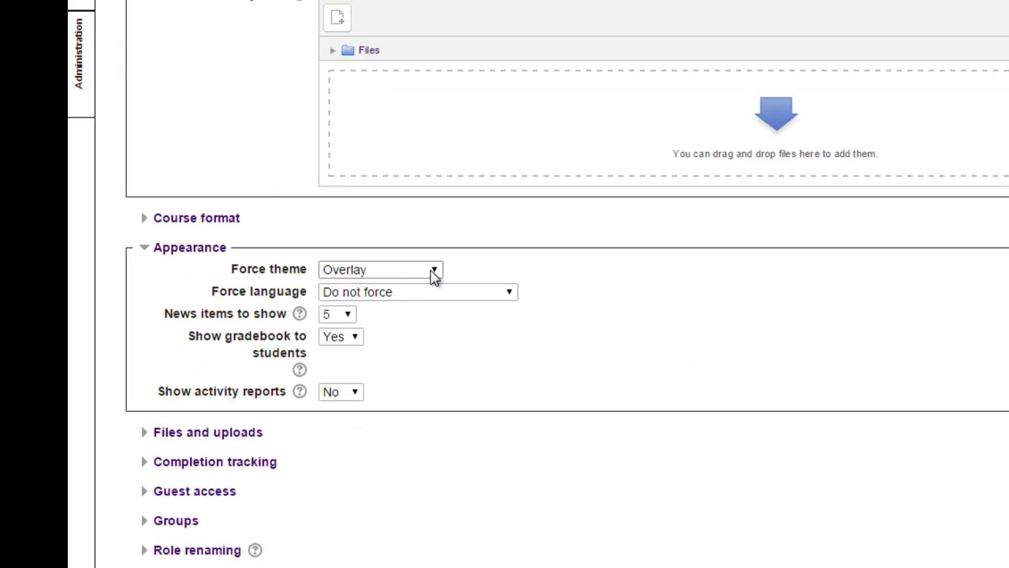
left_click(433, 271)
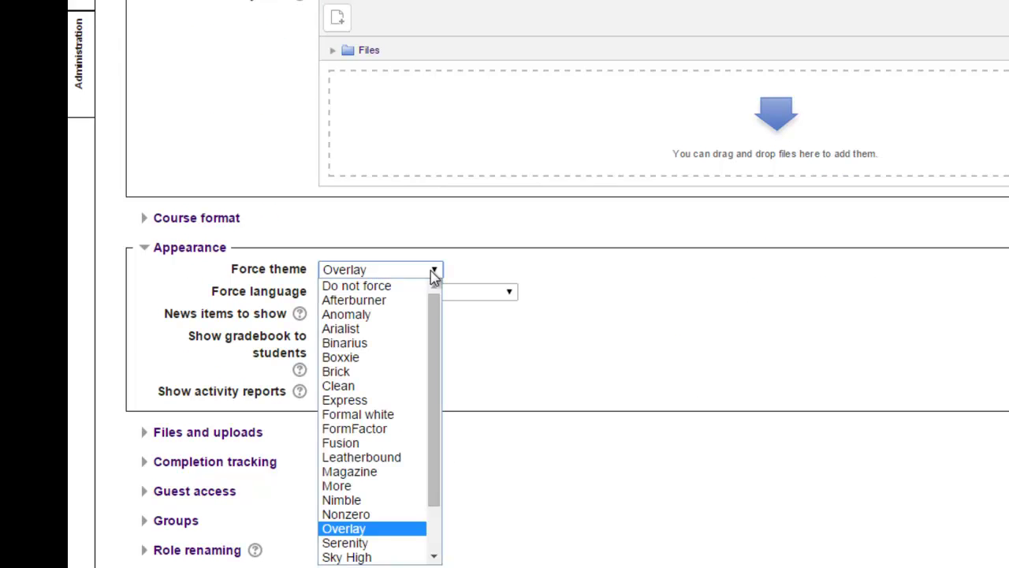
scroll(421, 374, "down", 2)
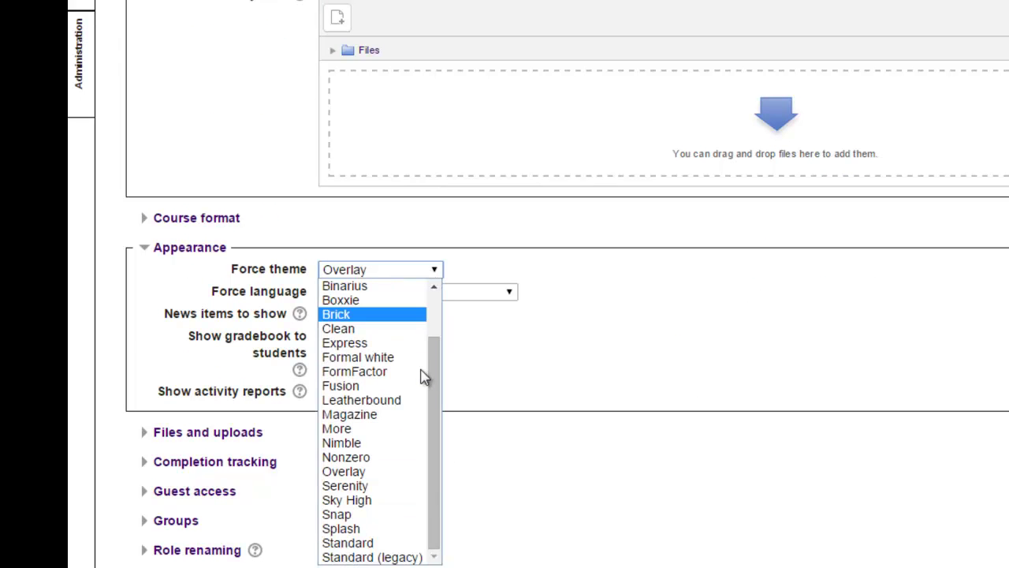
left_click(382, 522)
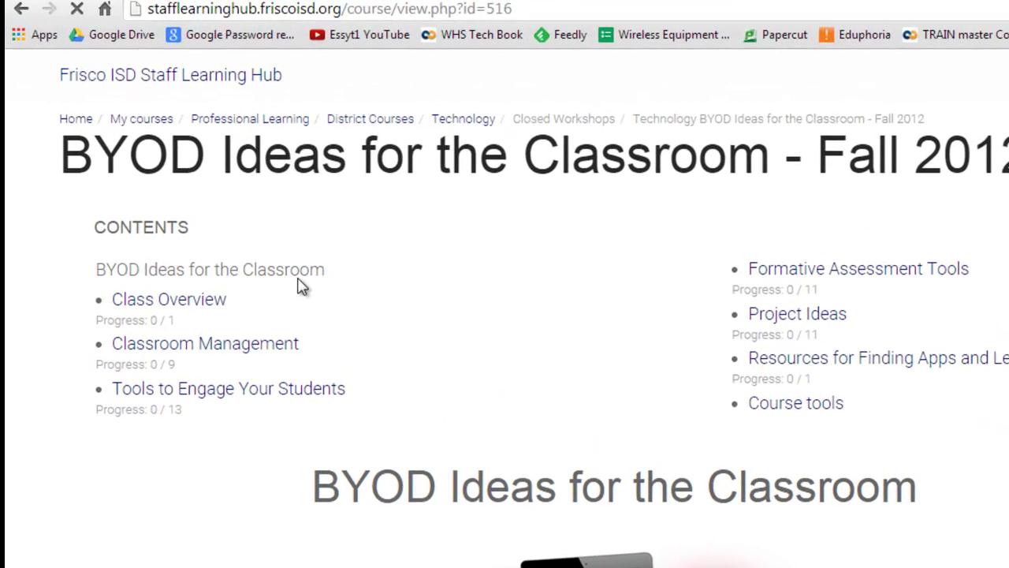
Open the Class Overview section from the Contents list and read through it
left_click(158, 302)
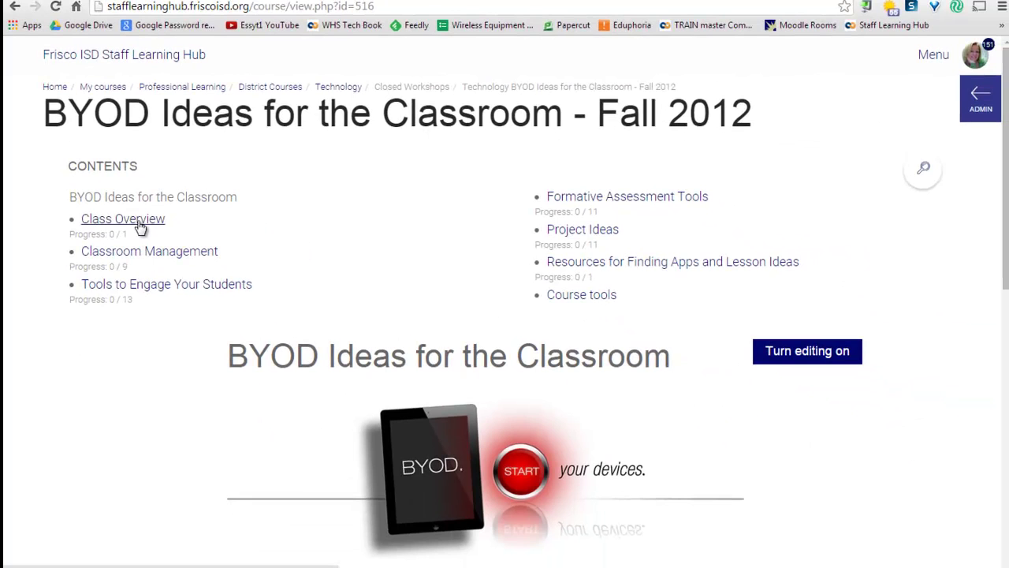
left_click(140, 226)
scroll(333, 250, "down", 3)
scroll(334, 243, "down", 10)
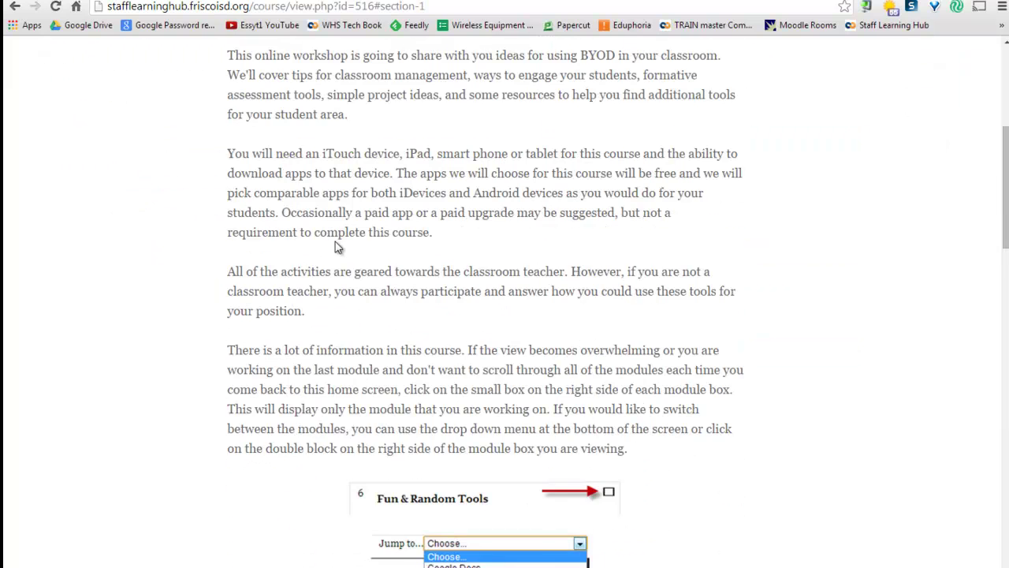
scroll(338, 239, "down", 2)
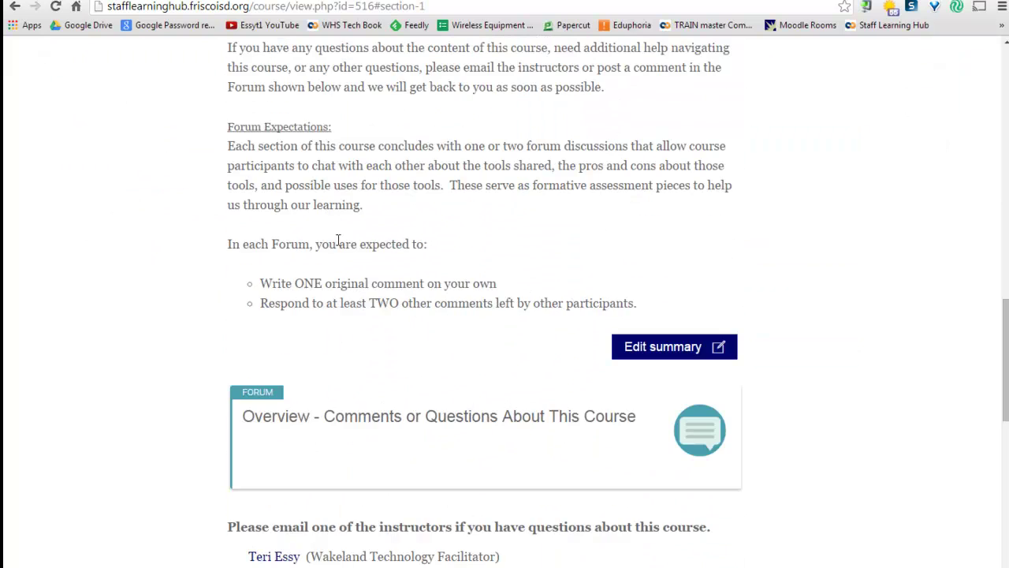
scroll(337, 240, "down", 2)
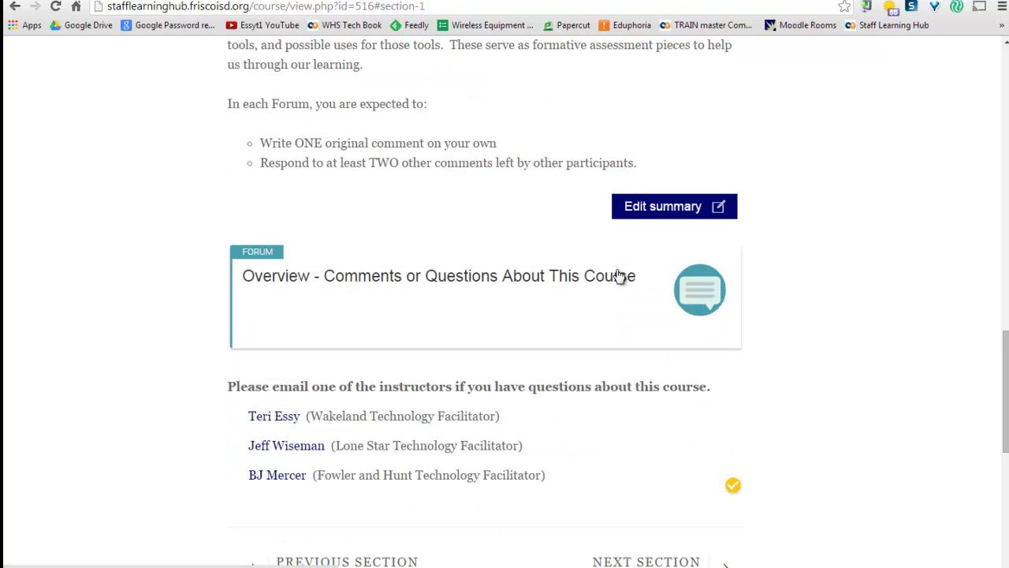
scroll(618, 271, "up", 15)
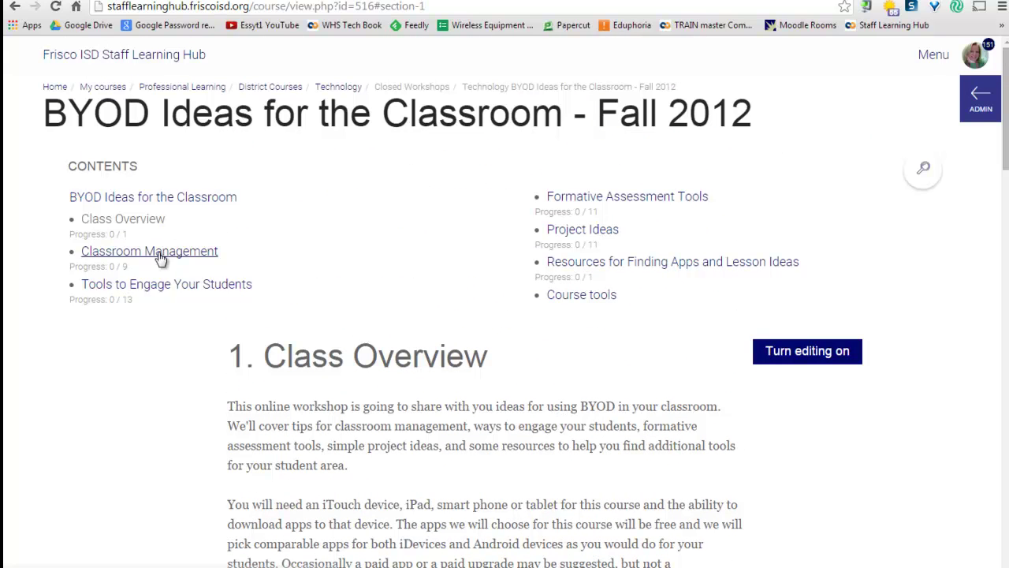
Open section 2, Classroom Management, and read through its device expectations text
left_click(153, 251)
scroll(716, 278, "down", 3)
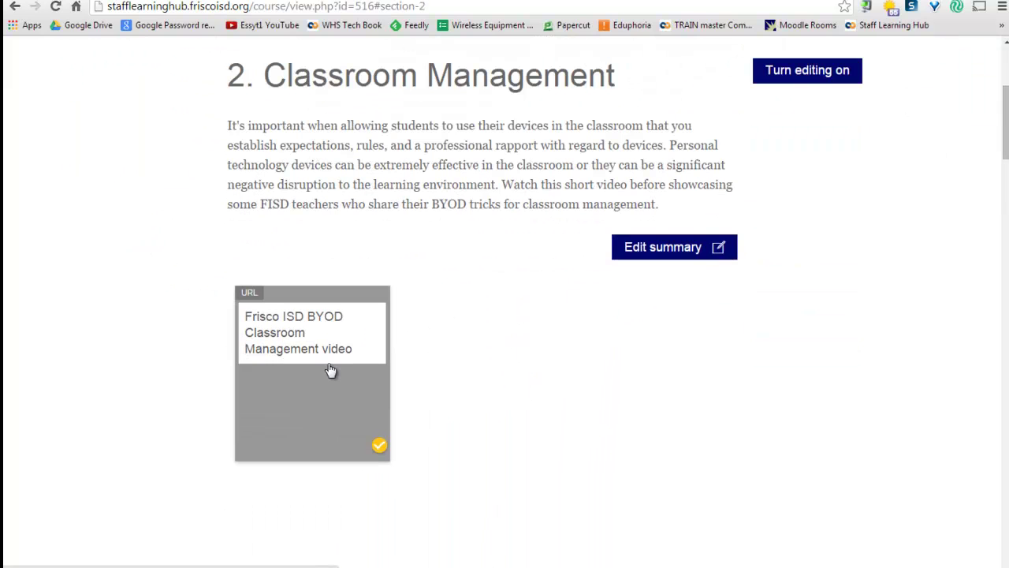
scroll(460, 365, "down", 5)
scroll(468, 356, "down", 8)
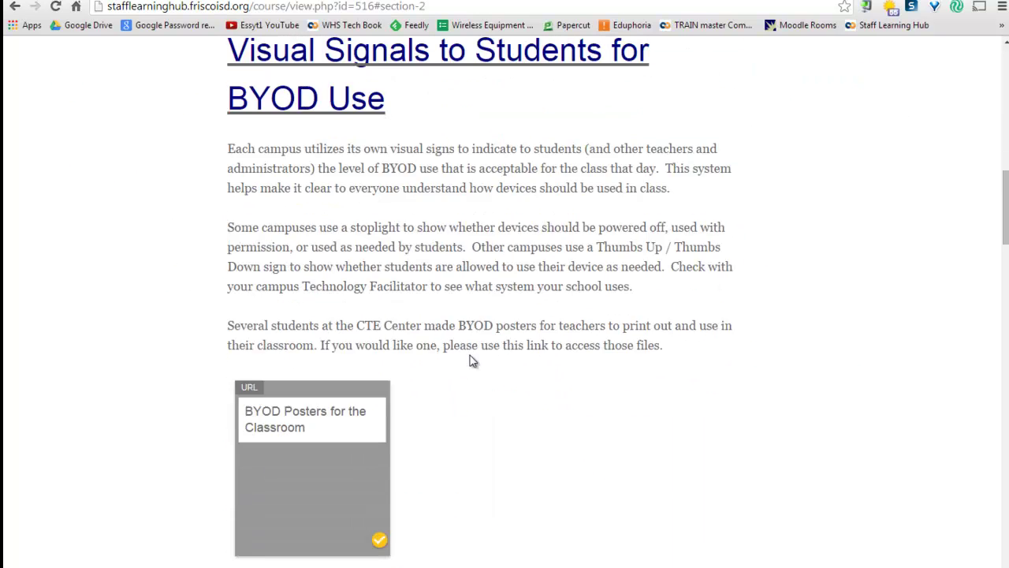
scroll(475, 357, "down", 3)
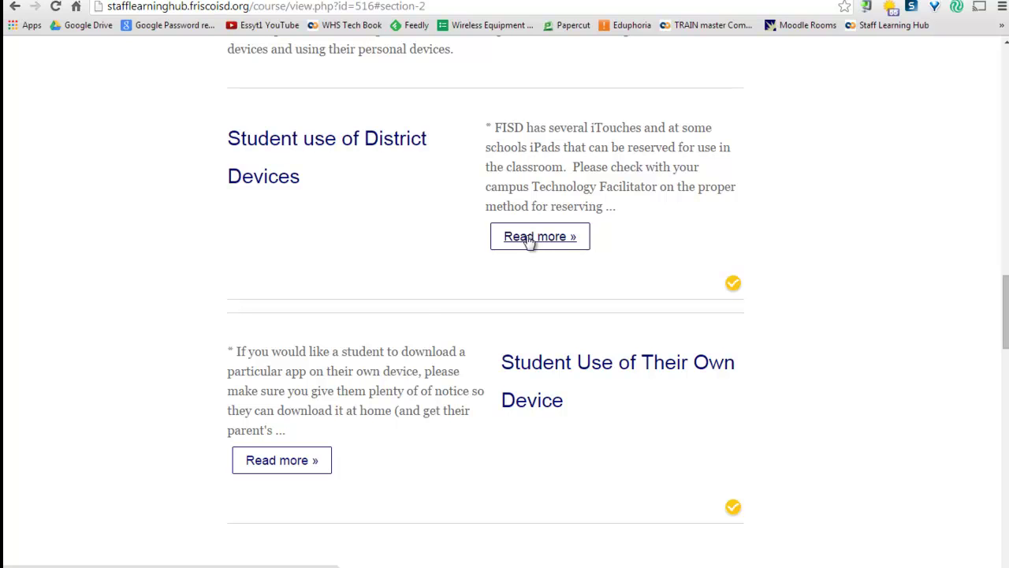
scroll(461, 280, "down", 1)
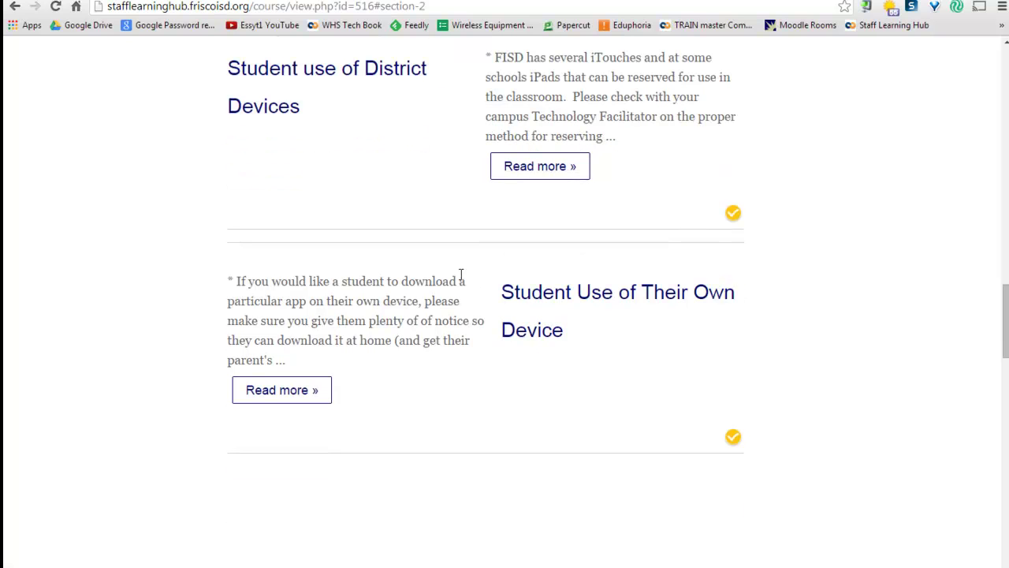
scroll(461, 274, "up", 3)
scroll(462, 281, "up", 10)
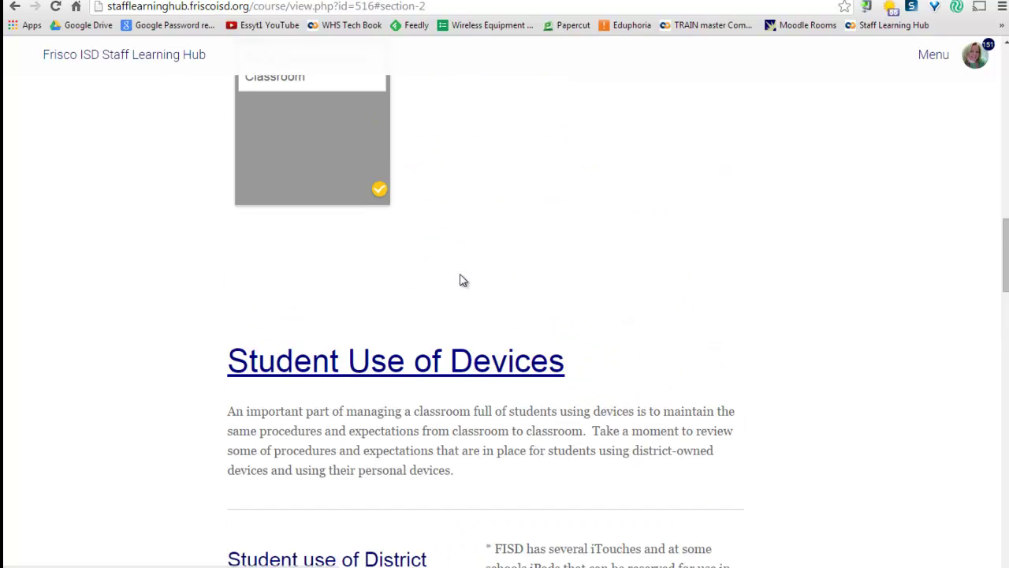
scroll(461, 276, "up", 15)
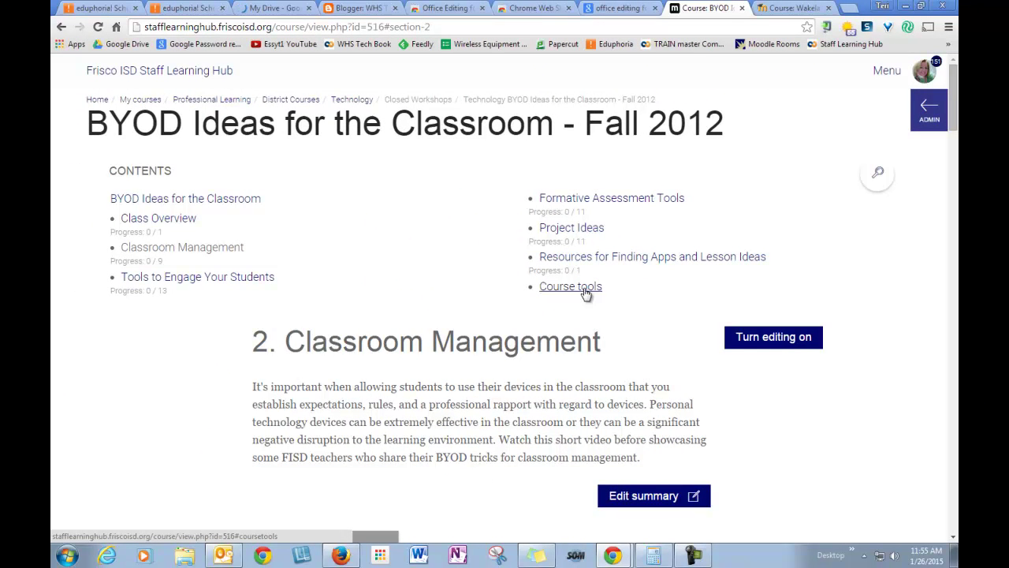
Open Course tools and review its settings, gradebook, Navigation and Course Contacts panels
left_click(586, 293)
scroll(824, 391, "down", 3)
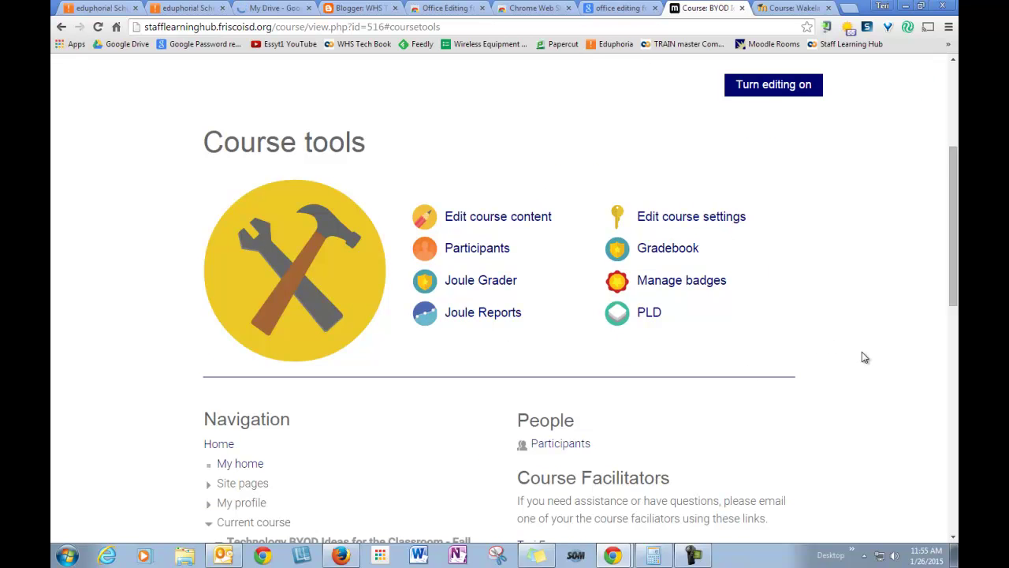
scroll(862, 353, "down", 3)
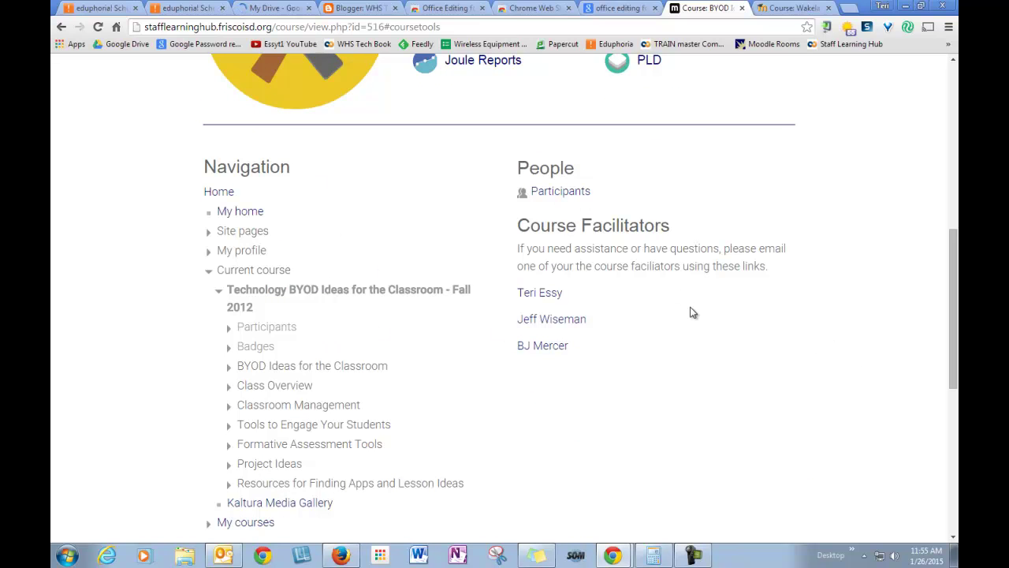
scroll(692, 312, "down", 4)
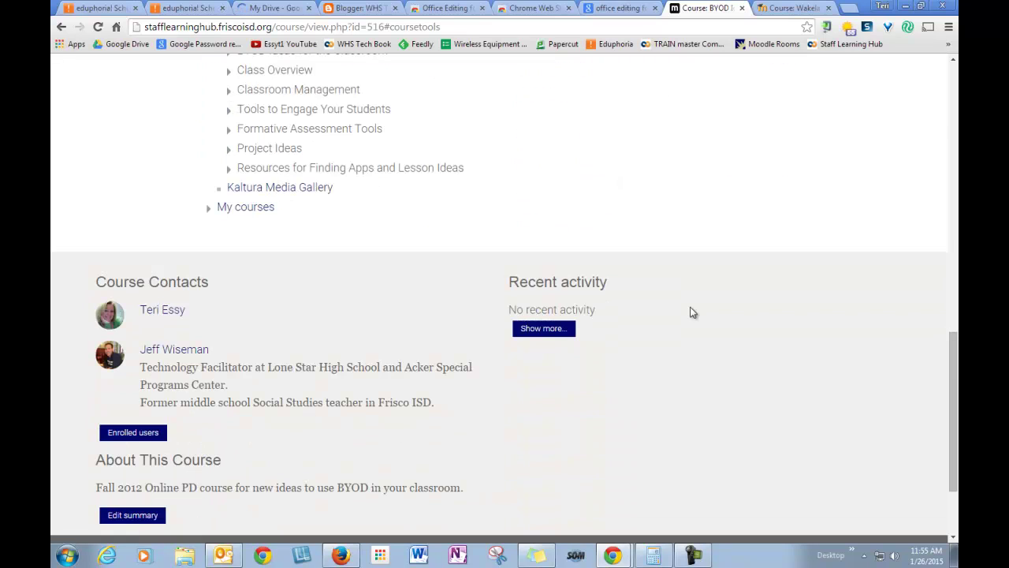
scroll(691, 312, "down", 1)
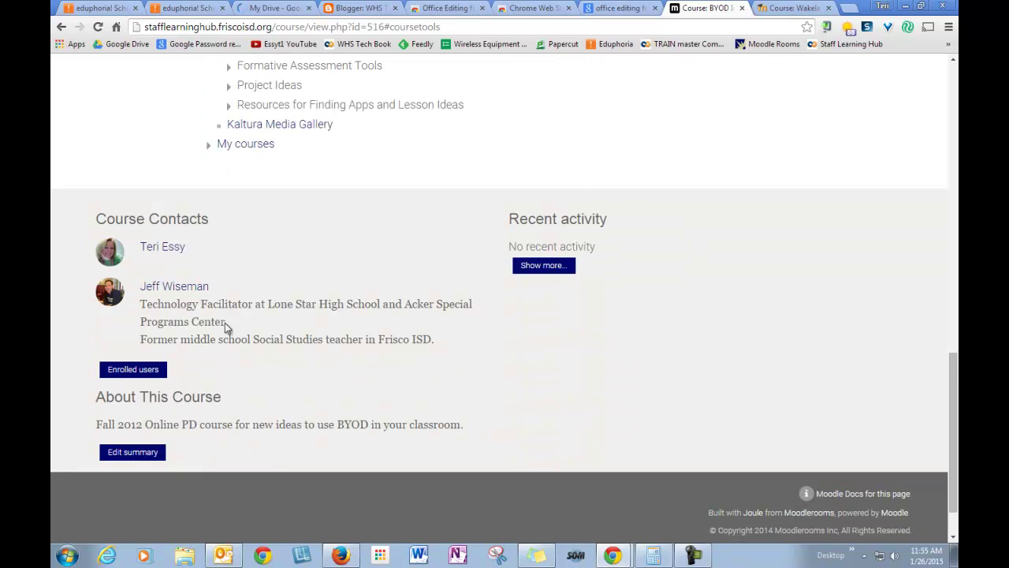
scroll(800, 324, "up", 8)
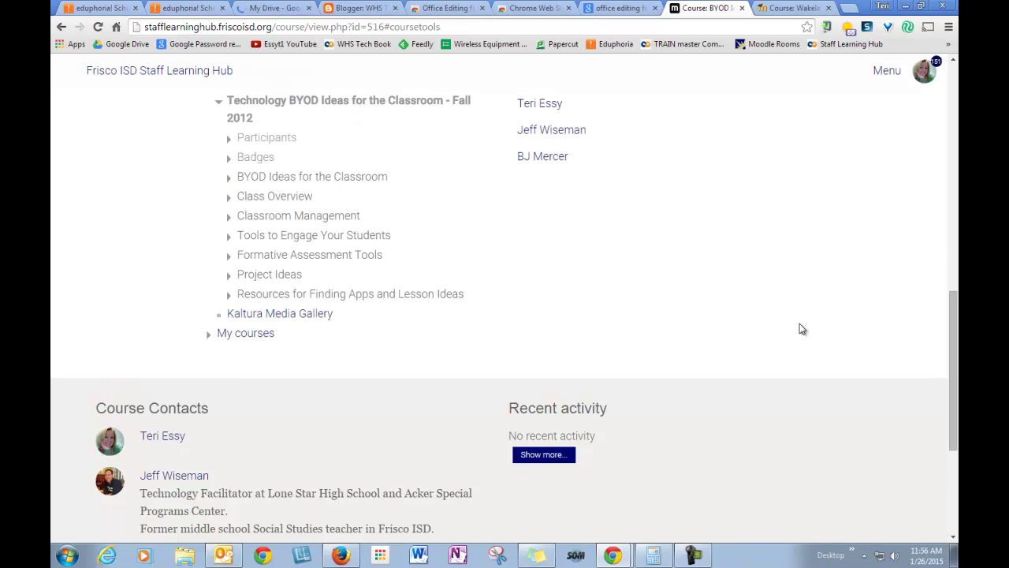
scroll(802, 329, "up", 3)
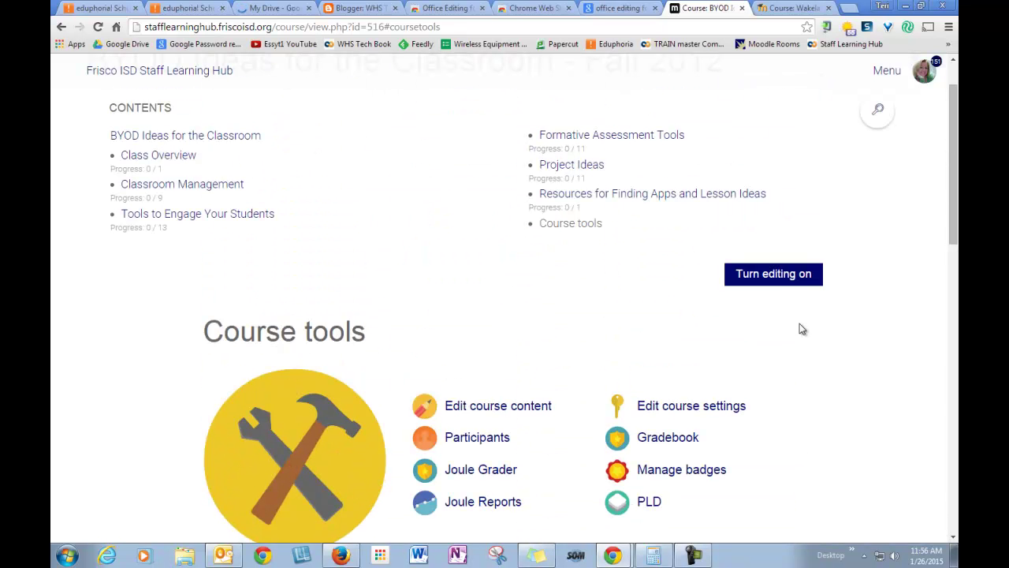